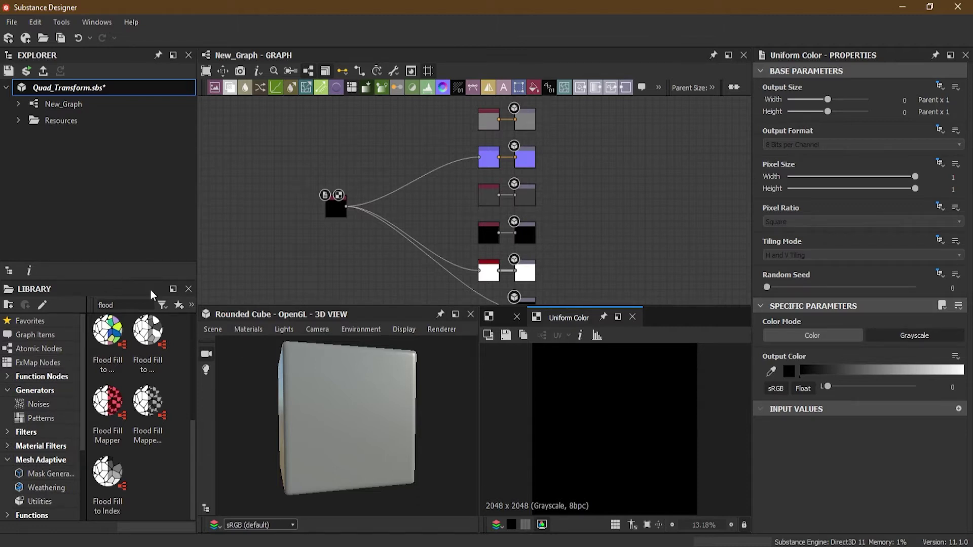
Add a Shape node beside the black Uniform Color node that has several outgoing connections
scroll(314, 217, up, 3)
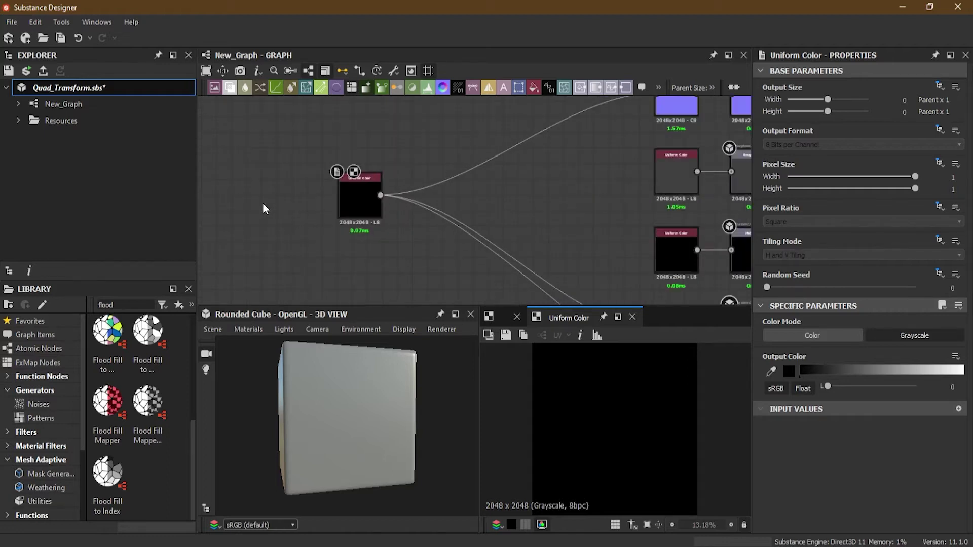
key(space)
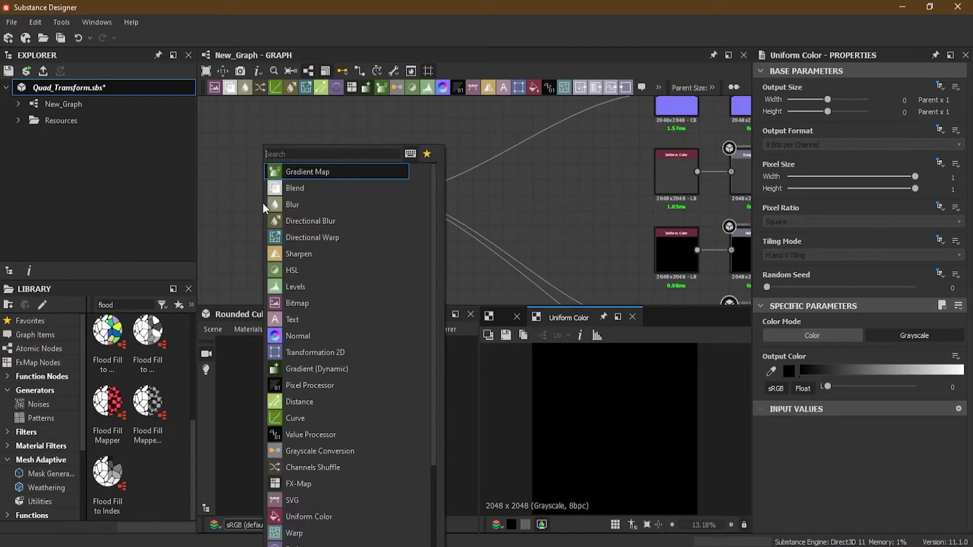
text(sha)
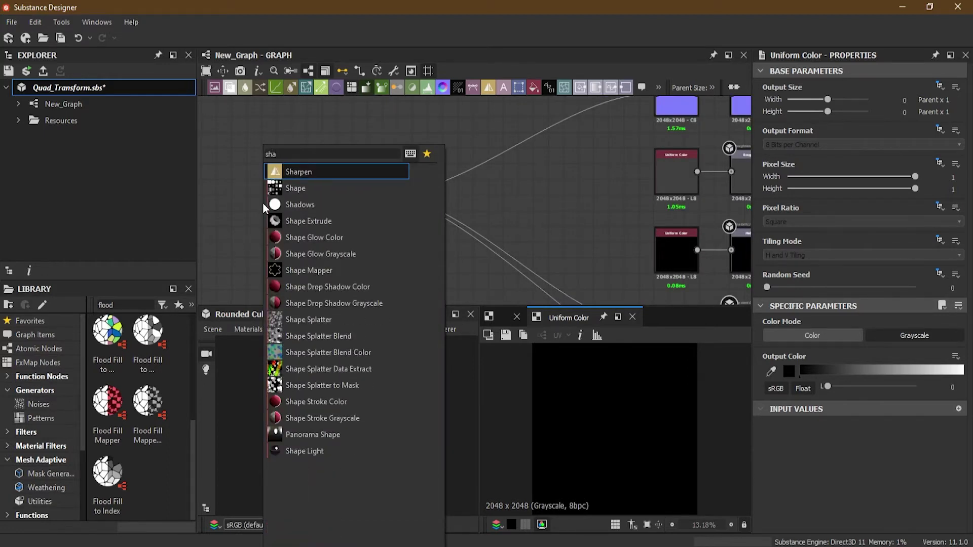
click(296, 188)
drag(273, 209, 271, 194)
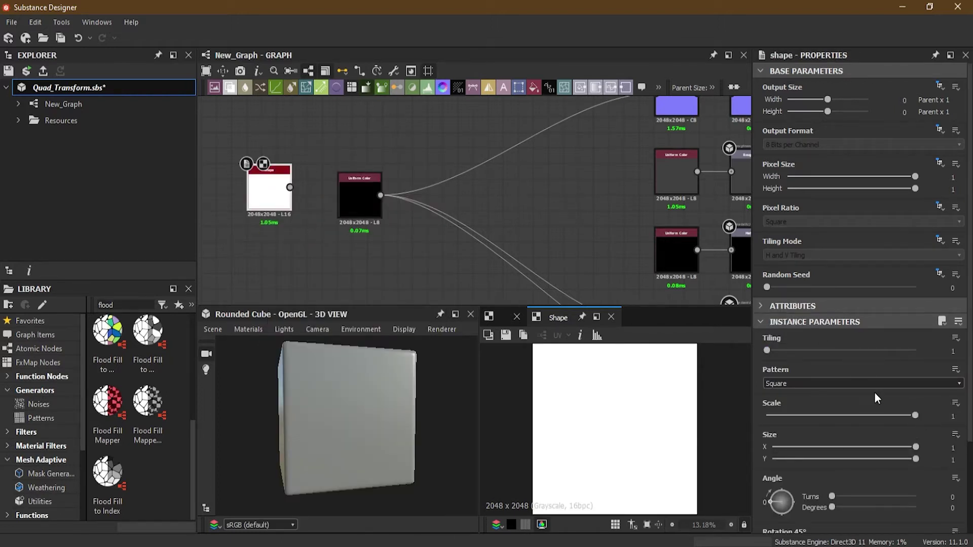
Set the Shape node's scale to 0.57 and pattern to Disc, and place the node farther from the Uniform Color node
drag(911, 414, 851, 416)
click(807, 385)
click(810, 399)
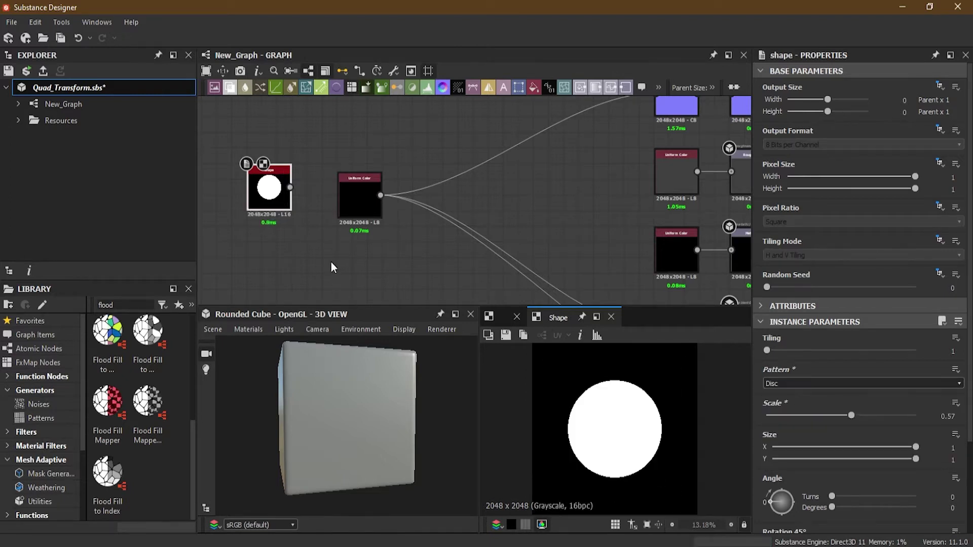
middle_drag(326, 275, 453, 267)
drag(387, 190, 279, 202)
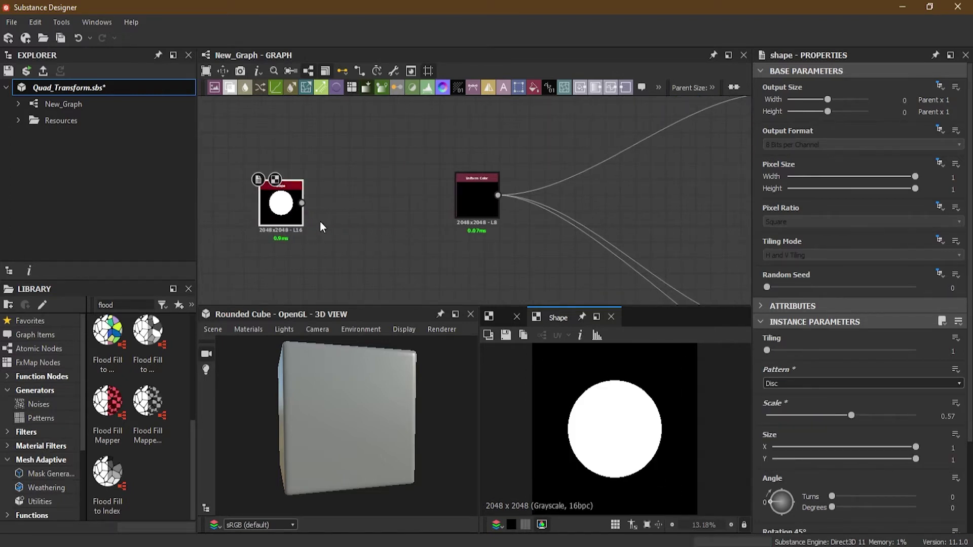
scroll(289, 213, up, 3)
middle_drag(288, 211, 321, 215)
scroll(358, 240, down, 3)
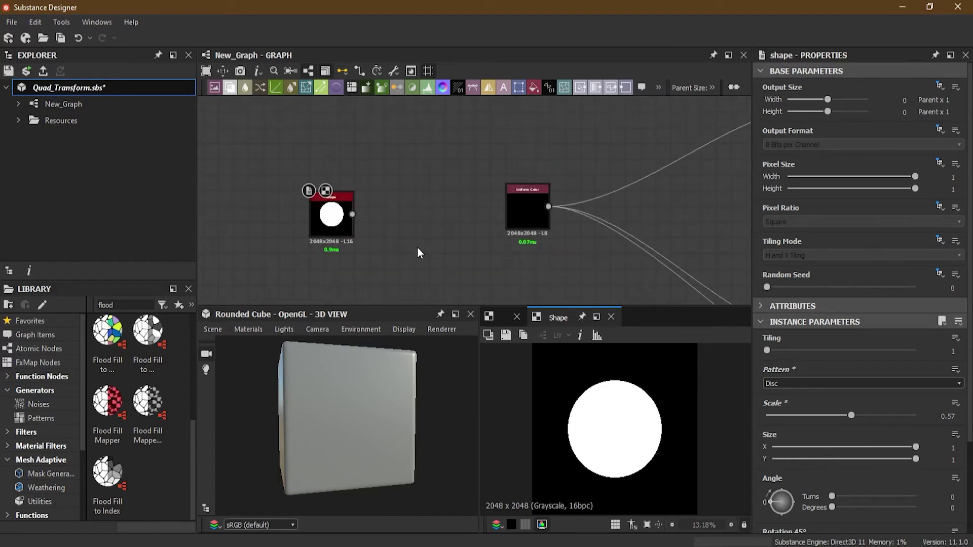
Add a Transformation 2D node between the Shape and Uniform Color nodes
key(space)
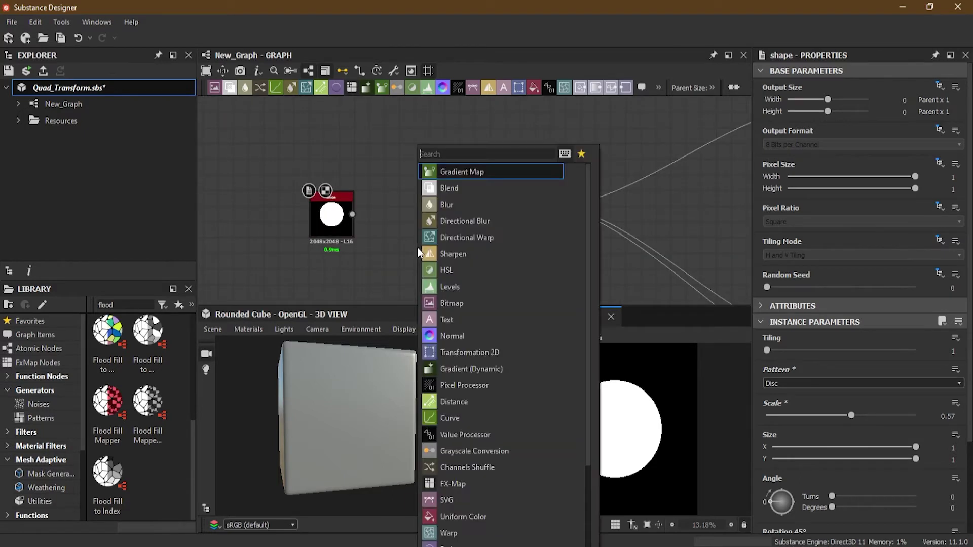
click(513, 353)
drag(421, 255, 420, 191)
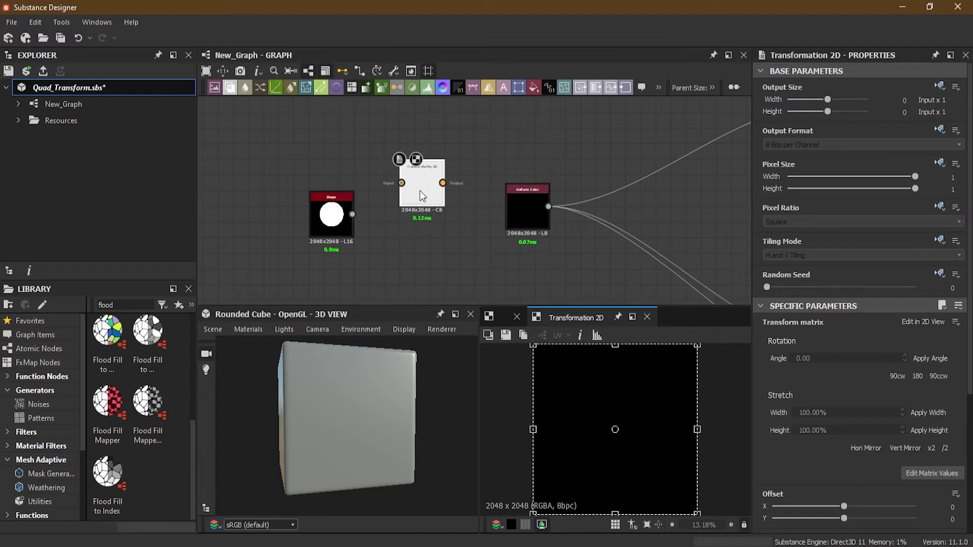
Add a Quad Transform Grayscale node below the Transformation 2D node and connect the Shape output to both transforms
key(space)
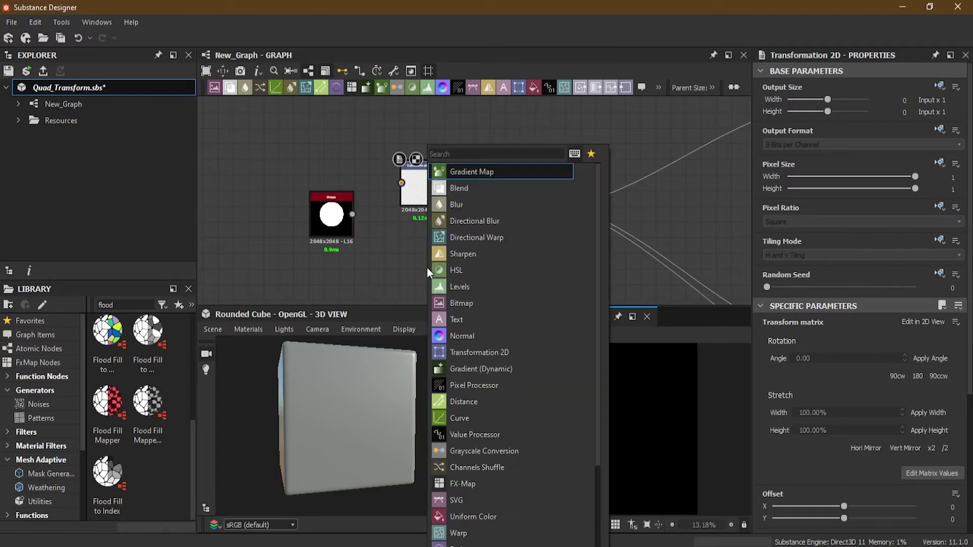
text(quad)
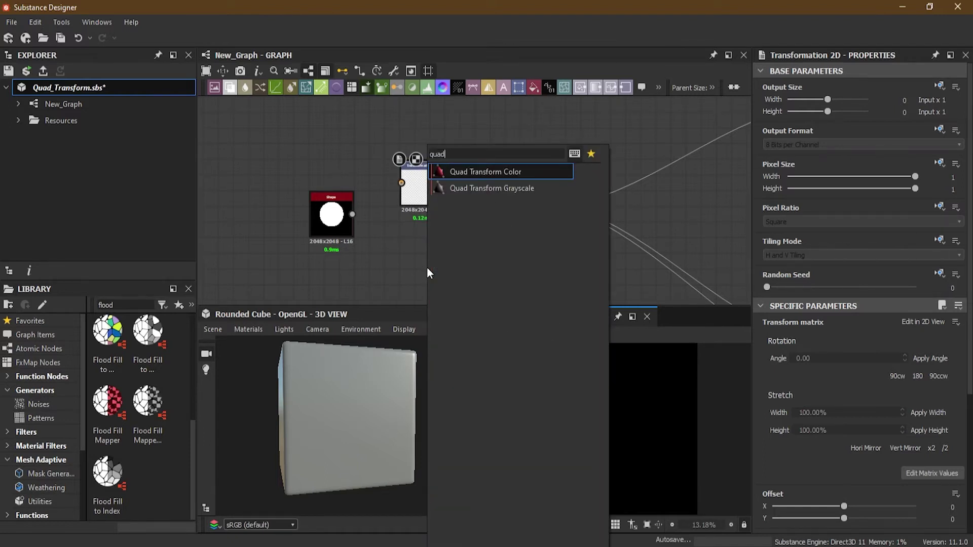
click(485, 187)
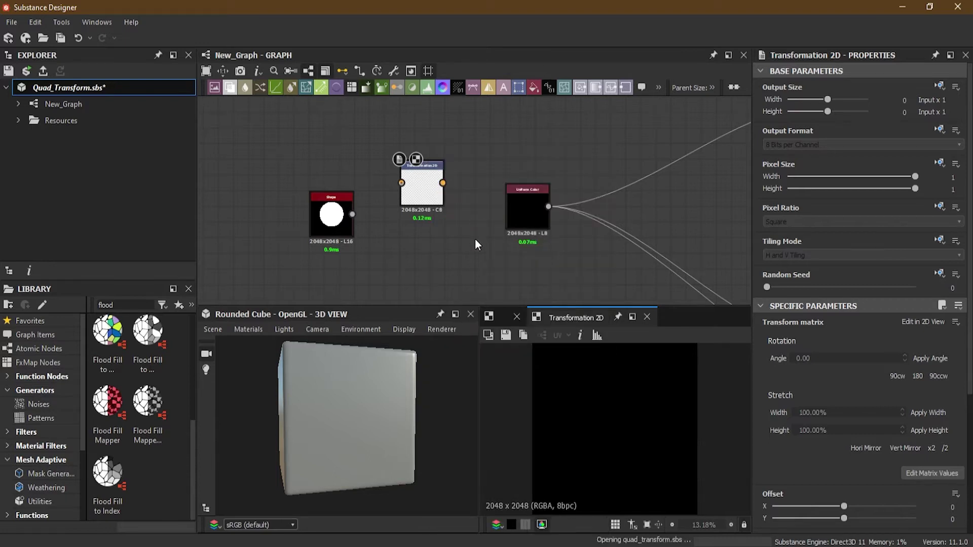
drag(354, 214, 401, 183)
drag(355, 216, 401, 261)
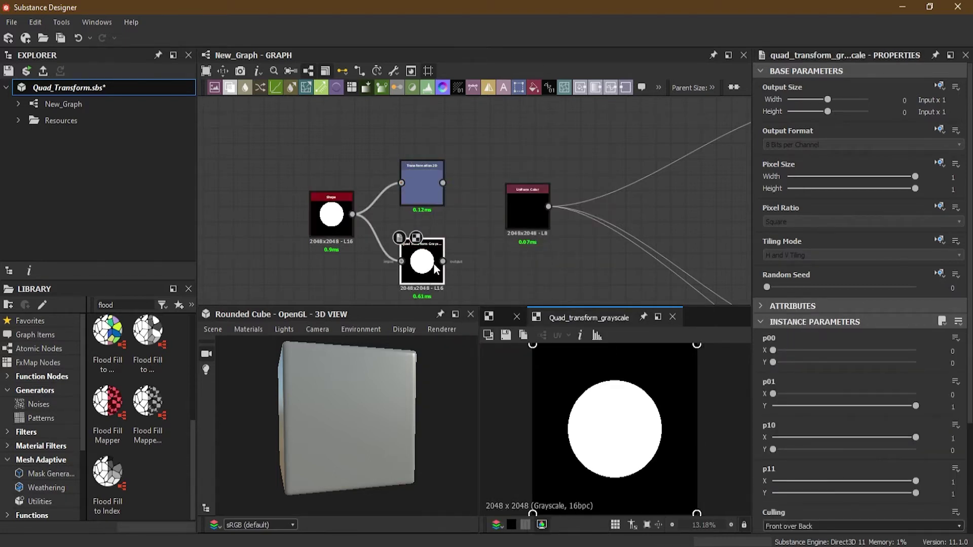
Scale down, rotate and reposition the disc in the Transformation 2D preview, with an offset of about -0.18, -0.13
scroll(436, 268, up, 2)
double_click(417, 162)
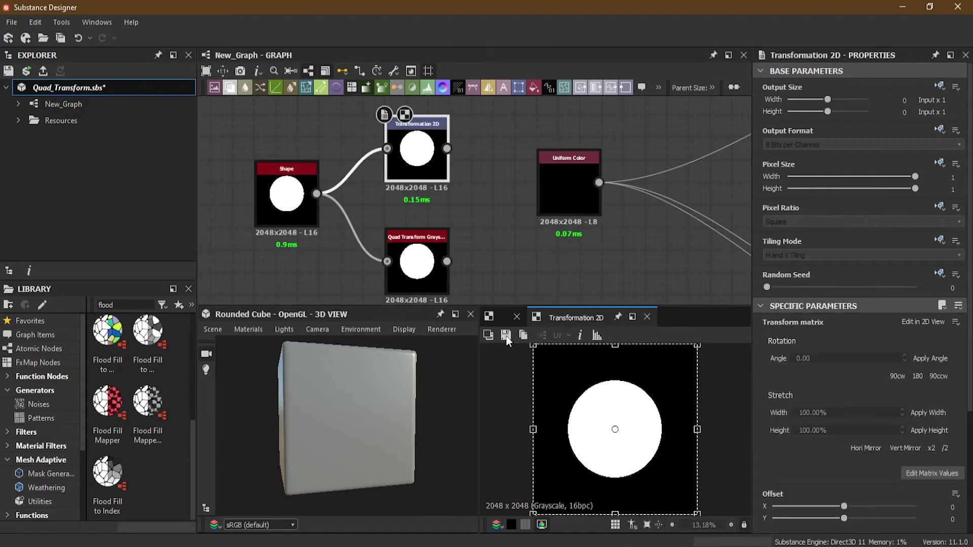
scroll(400, 156, up, 2)
middle_drag(428, 226, 441, 233)
drag(603, 416, 619, 432)
drag(540, 348, 622, 480)
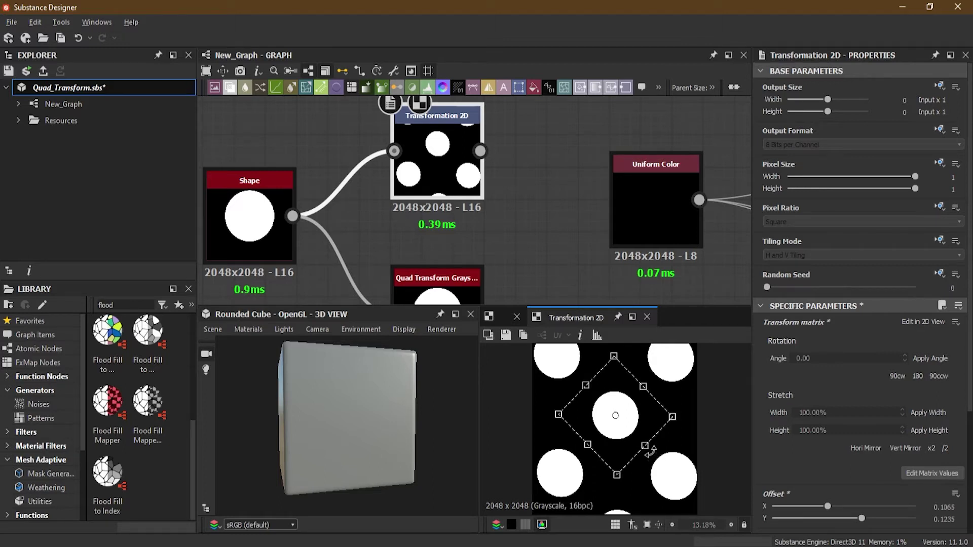
drag(636, 448, 656, 447)
Check the Transformation 2D filtering options and shift the tiled discs to an offset of about -0.01, 0.11
scroll(817, 386, down, 5)
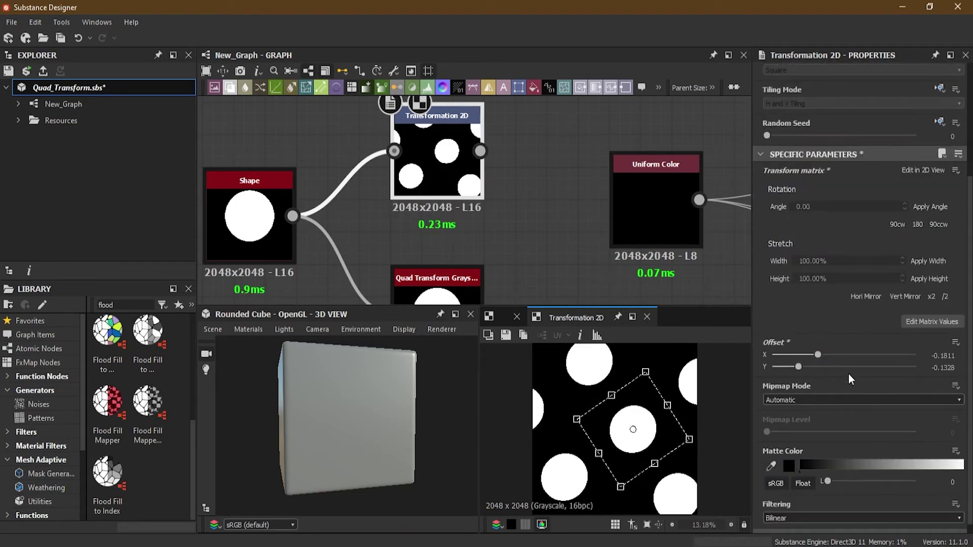
scroll(833, 424, down, 1)
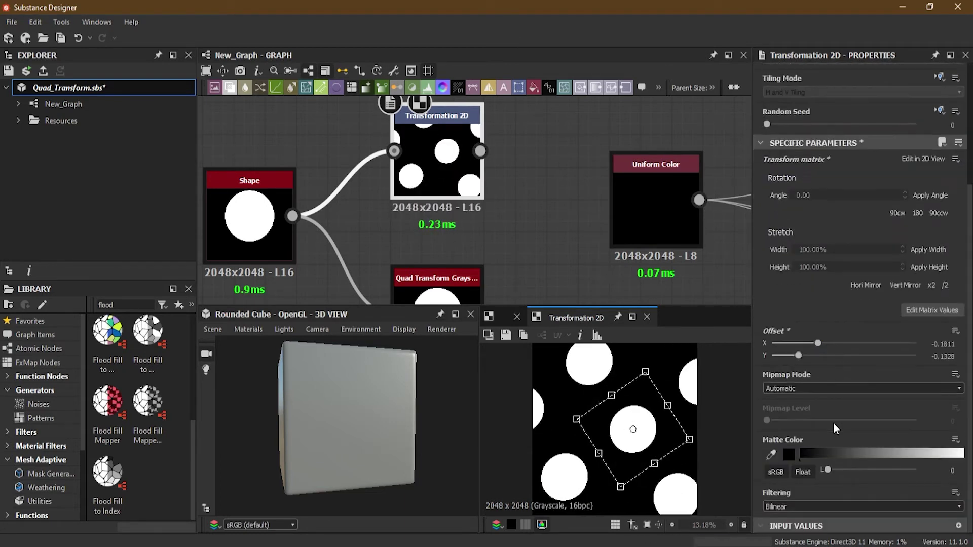
click(815, 506)
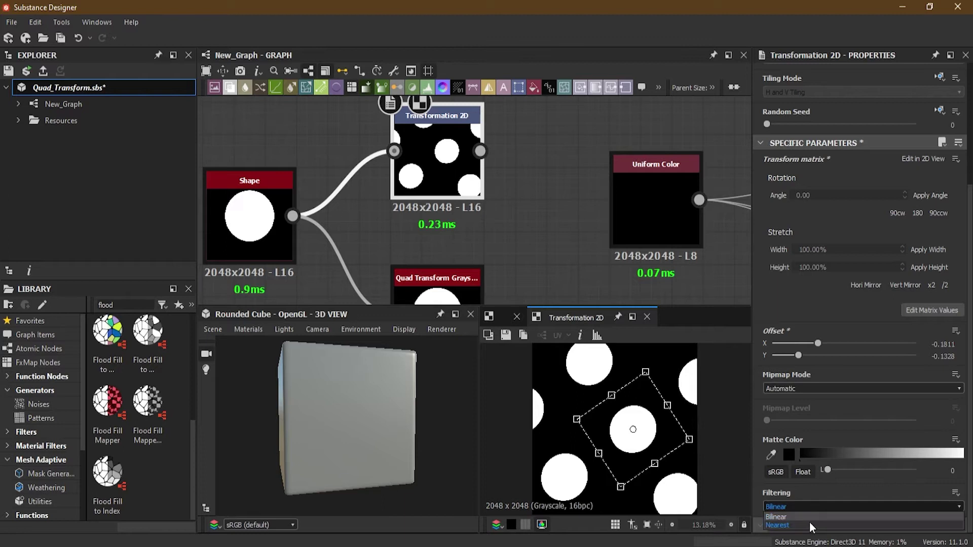
click(812, 489)
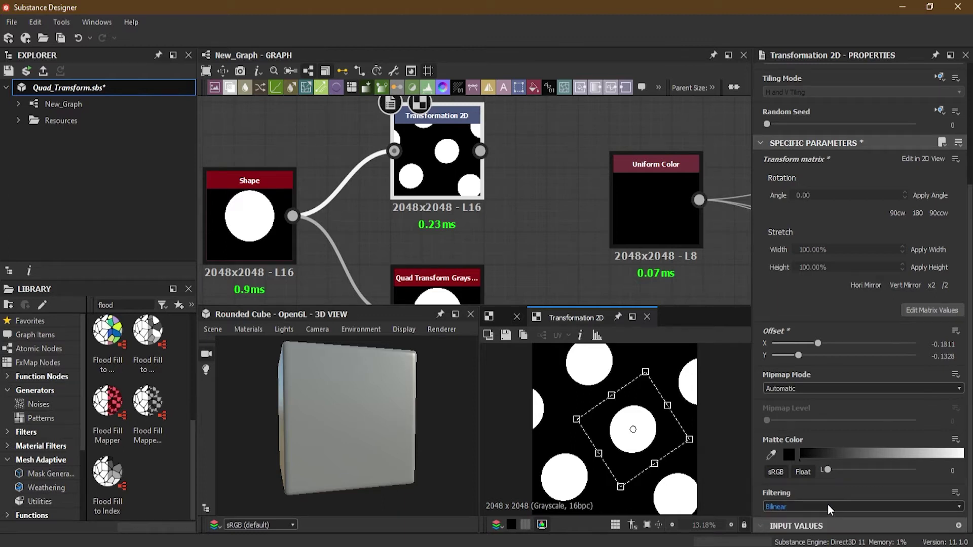
drag(639, 445, 617, 437)
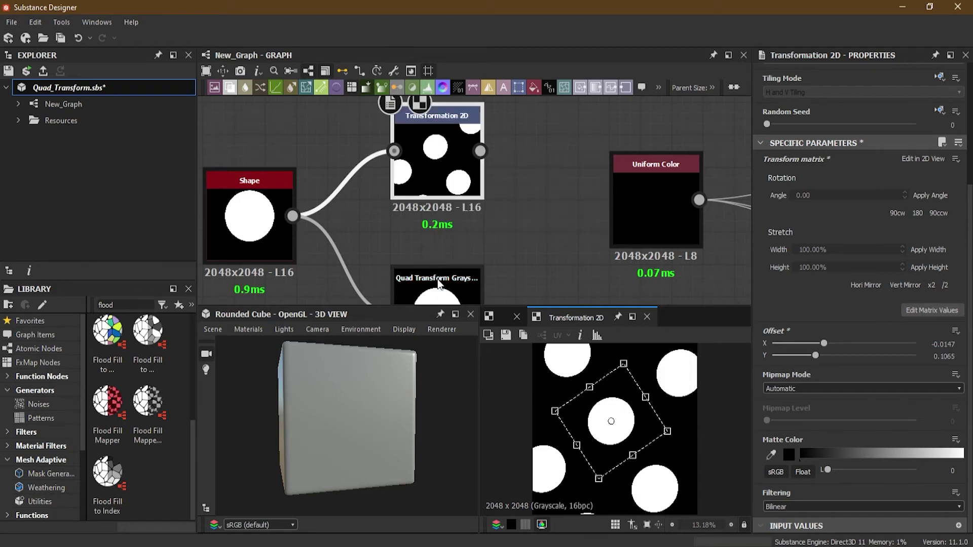
Distort the disc in the Quad Transform Grayscale node with corners about p00 (0.19, 0.33), p01 (0.36, 0.90), p10 (0.67, 0.21), p11 (0.87, 0.90)
click(430, 295)
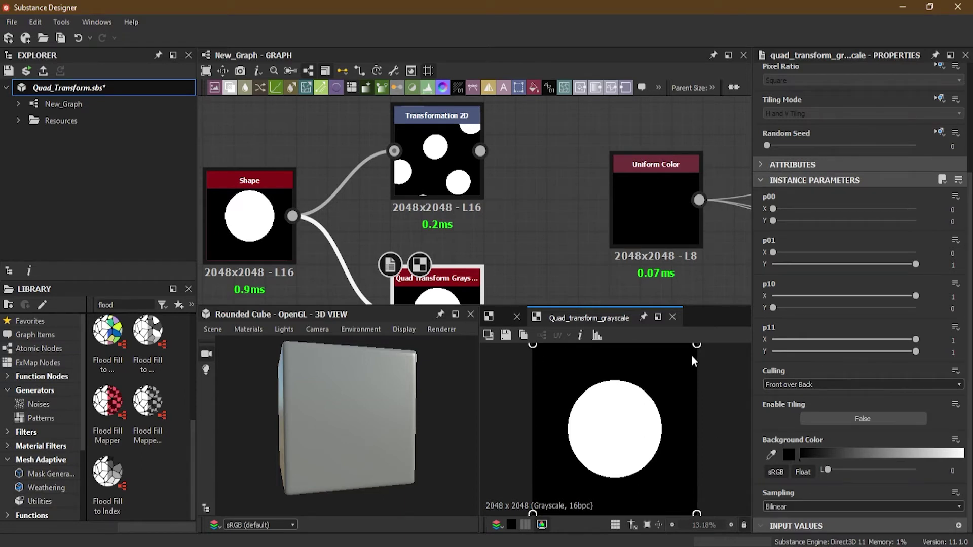
drag(532, 346, 564, 399)
drag(697, 345, 643, 379)
drag(697, 513, 717, 415)
drag(533, 513, 590, 496)
drag(717, 415, 675, 498)
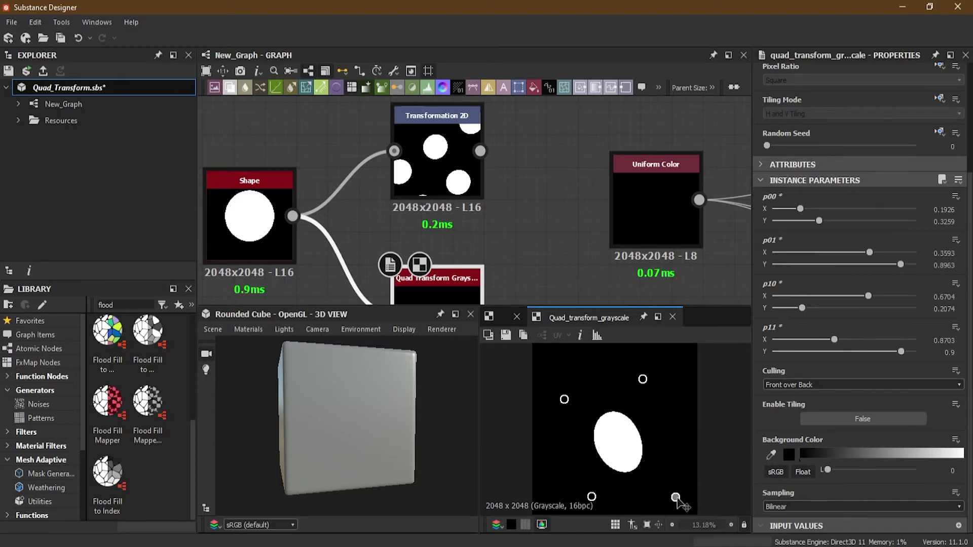
Reshape the quad with corners at about p00 (0.21, 0.07), p01 (0.70, 0.76), p10 (1.03, 0.11) and p11 (1.04, 0.92)
drag(591, 497, 541, 449)
drag(564, 400, 568, 356)
drag(540, 450, 482, 435)
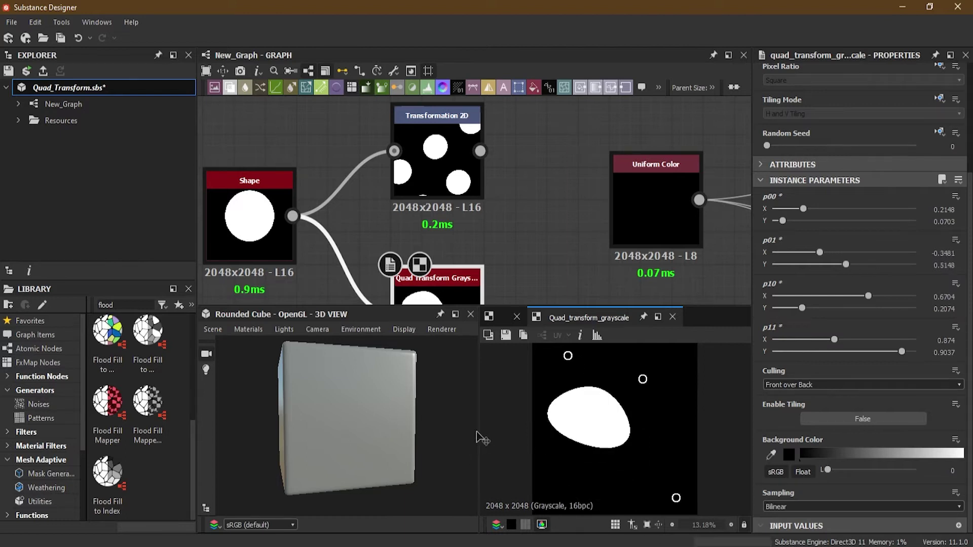
drag(676, 497, 702, 500)
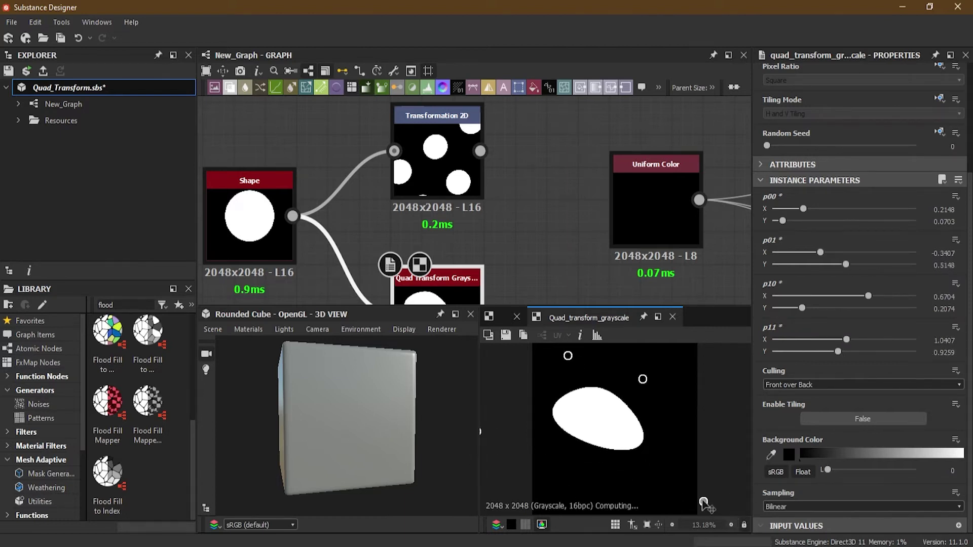
drag(642, 379, 702, 363)
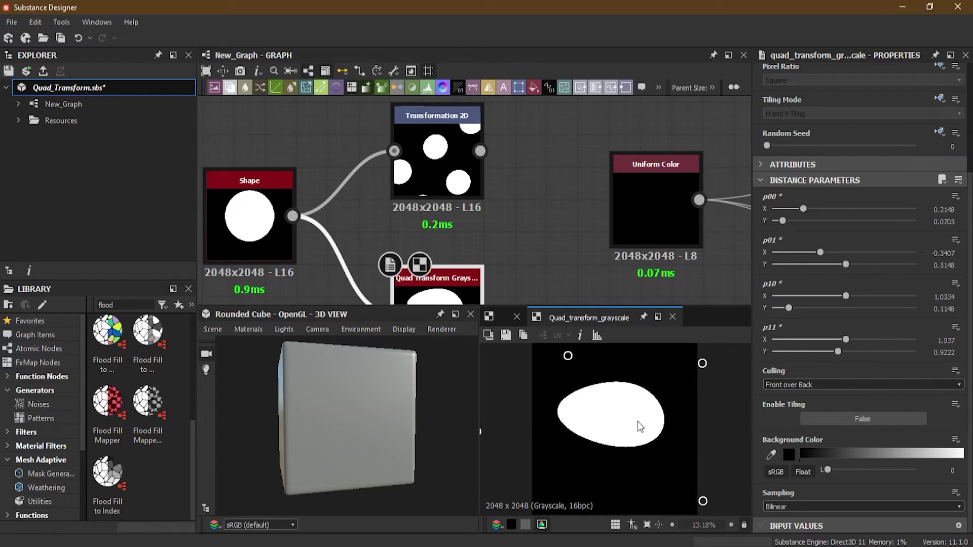
drag(483, 433, 651, 473)
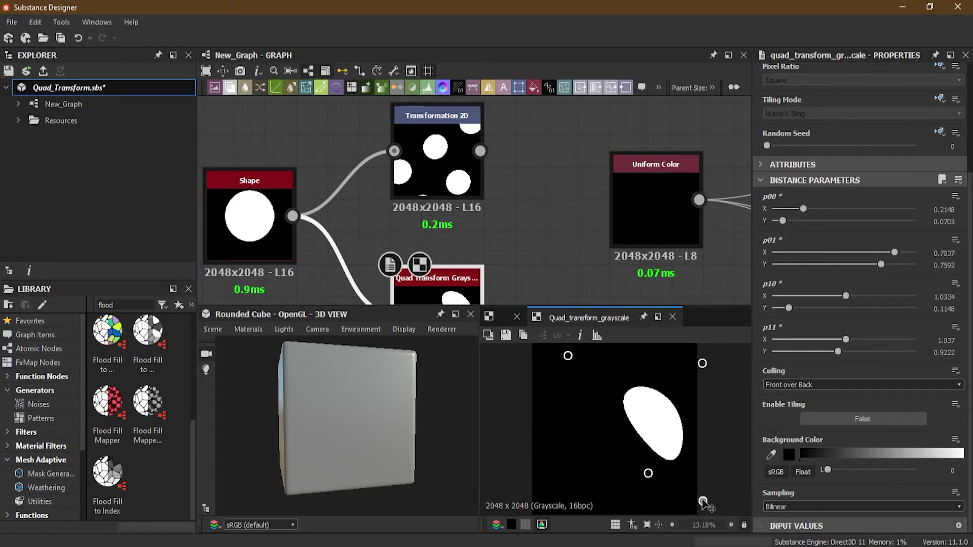
Swap the quad's corners across each other to about p00 (0.81, 0.14), p01 (1.21, 0.66), p10 (0.09, 0.37) and p11 (0.19, 0.87)
drag(702, 501, 562, 492)
drag(649, 473, 731, 457)
drag(567, 356, 533, 376)
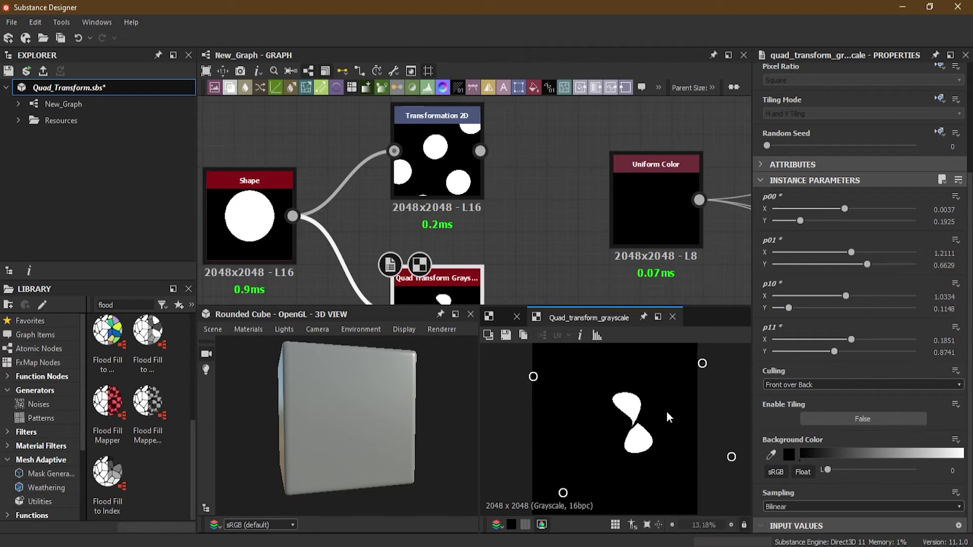
drag(703, 364, 546, 412)
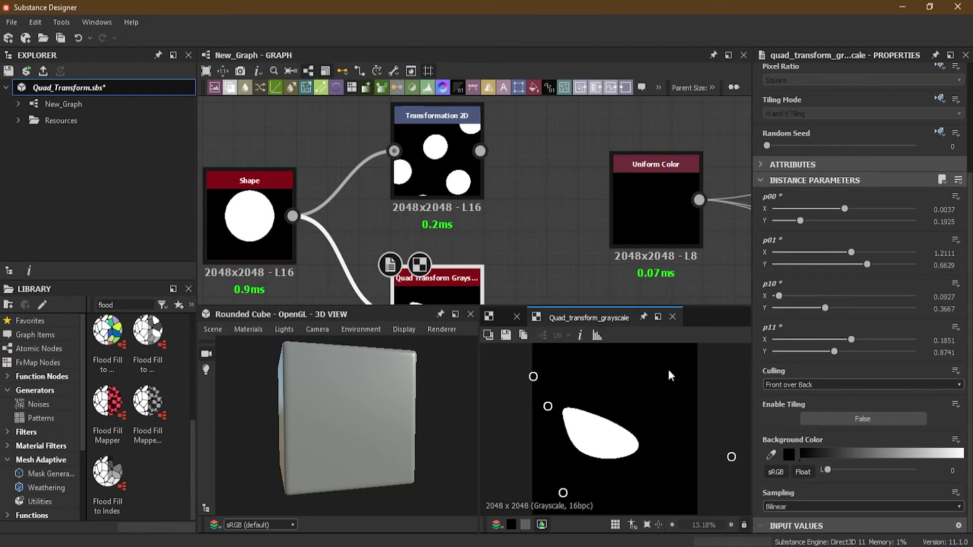
drag(535, 378, 666, 368)
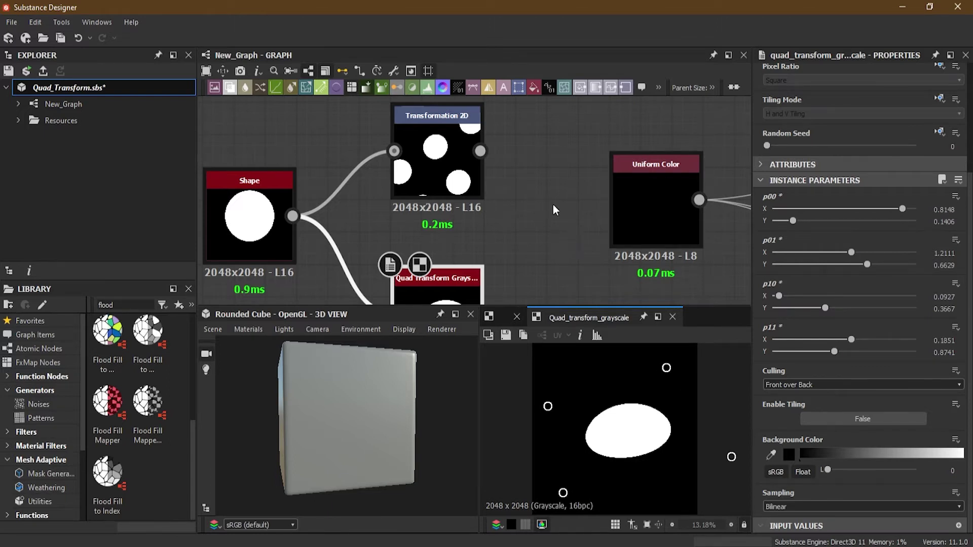
Add a Trapezoid Transform Grayscale node below the Quad Transform Grayscale node and connect the Shape output to it
scroll(552, 205, down, 5)
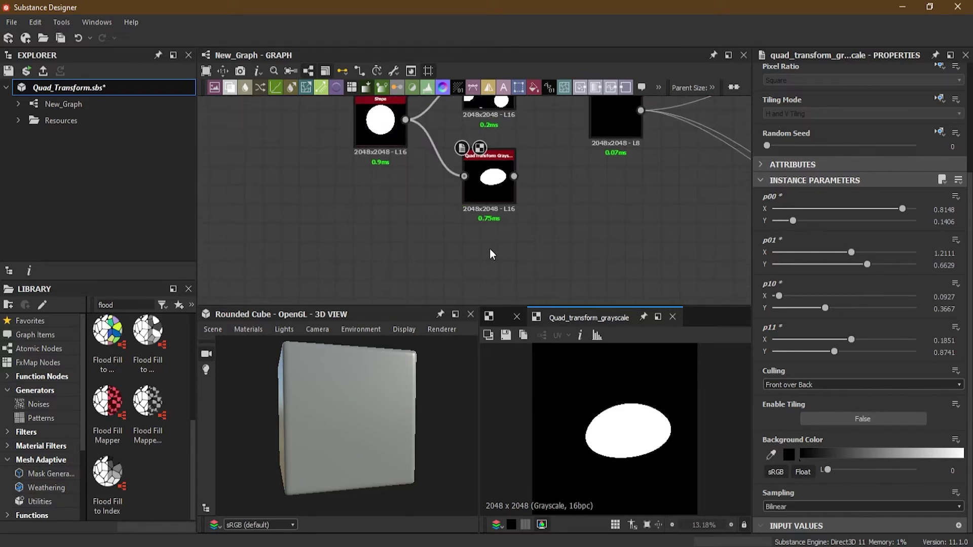
key(space)
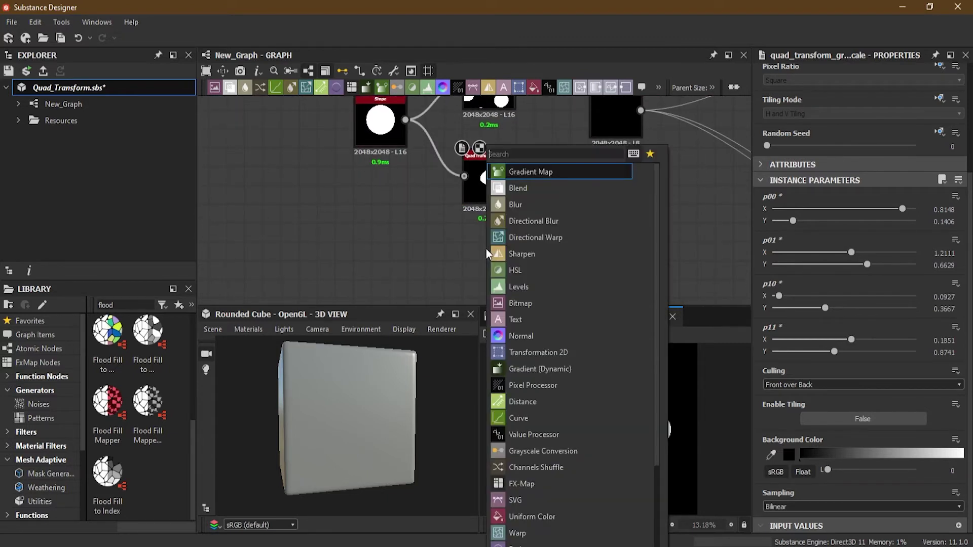
text(tr)
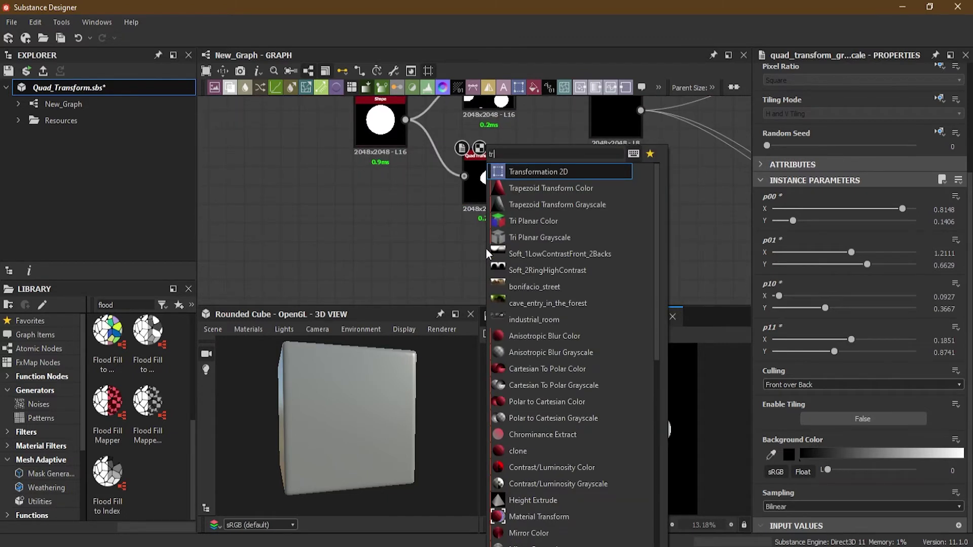
click(612, 207)
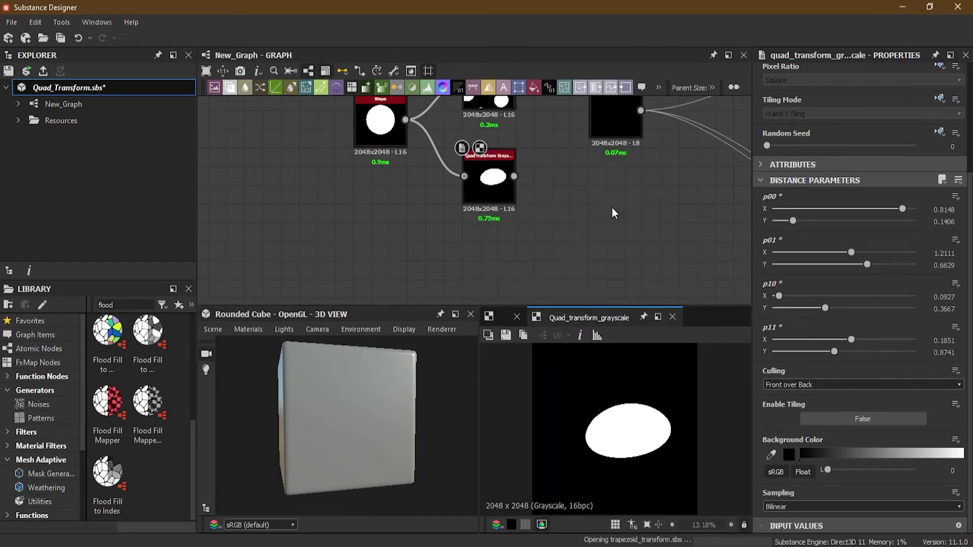
drag(406, 120, 464, 272)
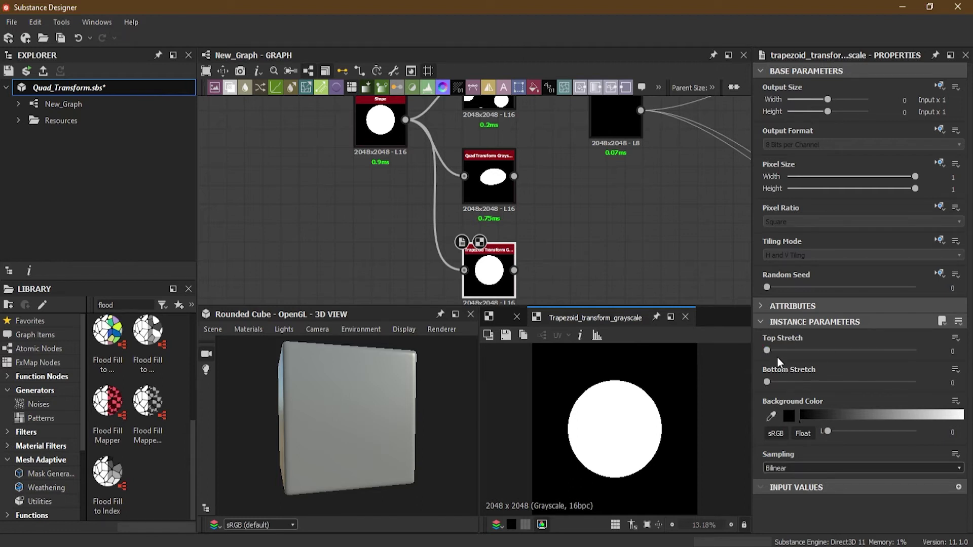
Set the trapezoid transform's top stretch to 1, try out the bottom stretch, and return the bottom stretch to 0
drag(767, 350, 937, 351)
drag(768, 382, 855, 381)
drag(913, 349, 932, 364)
drag(855, 382, 753, 386)
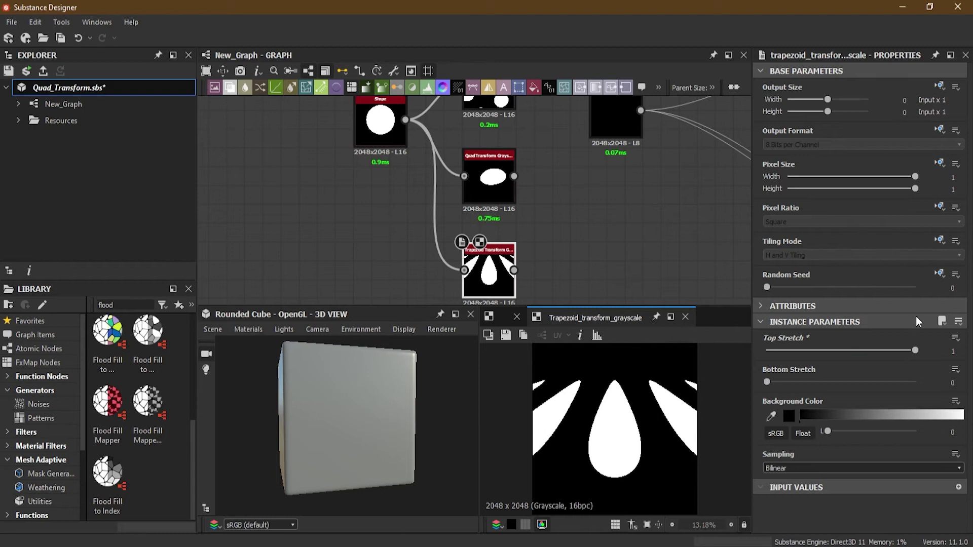
Override the trapezoid transform's inherited tiling mode with Absolute and set it to No Tiling
click(939, 242)
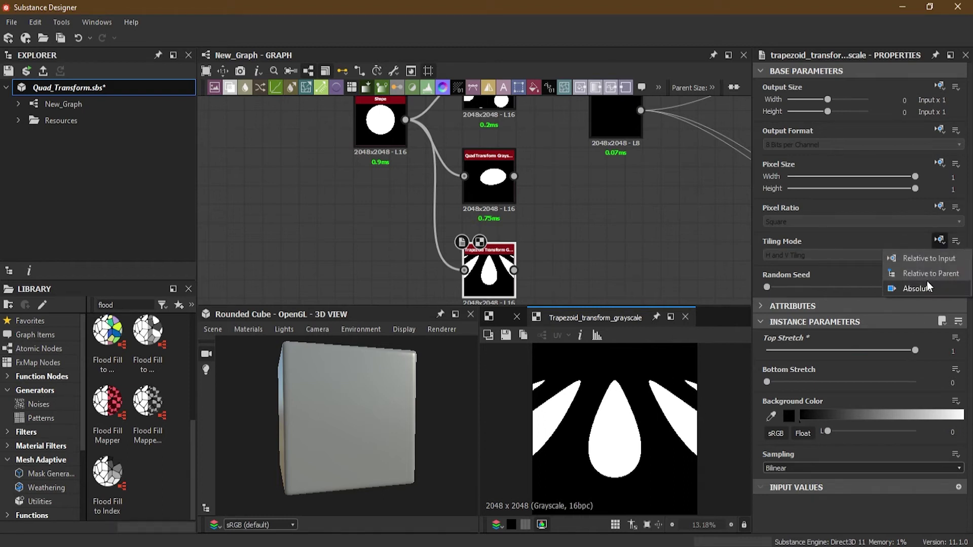
click(918, 289)
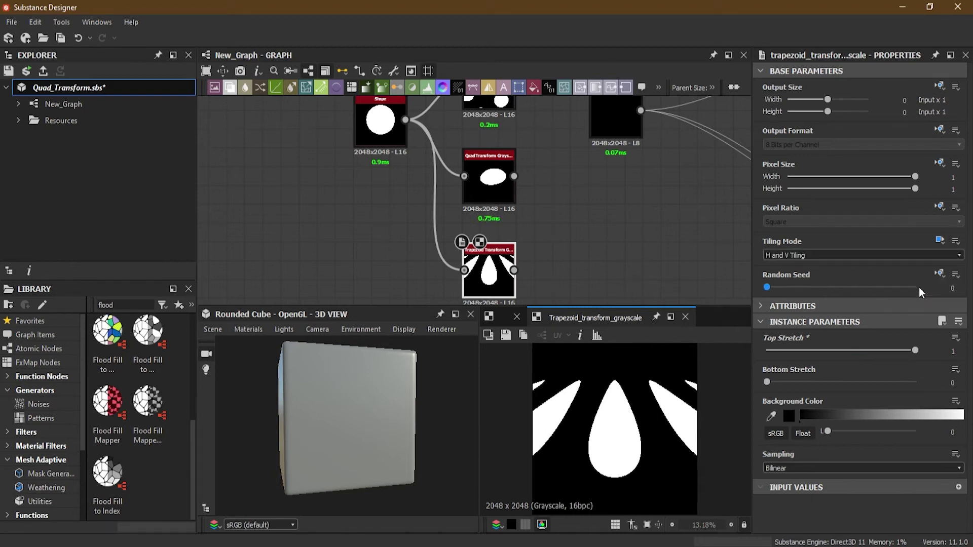
click(828, 255)
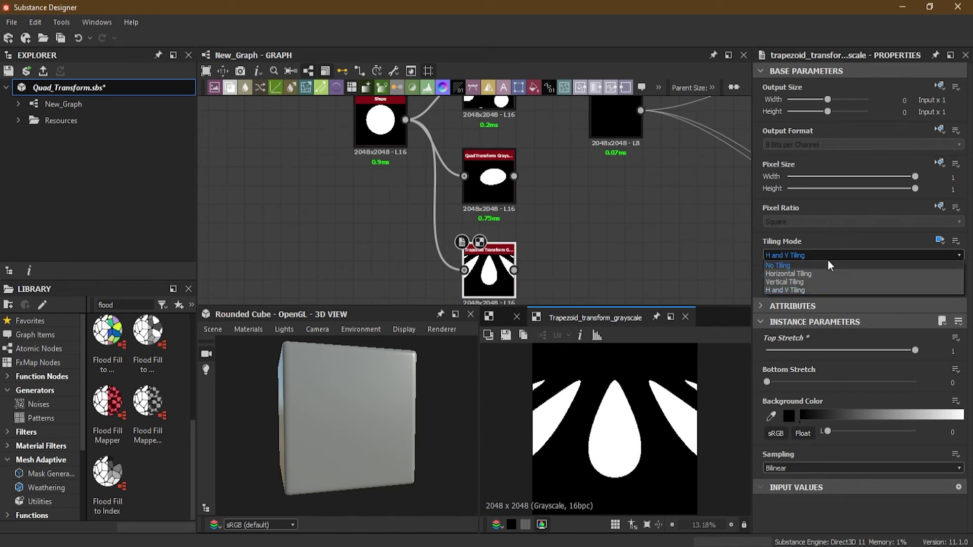
key(Escape)
click(810, 254)
click(802, 266)
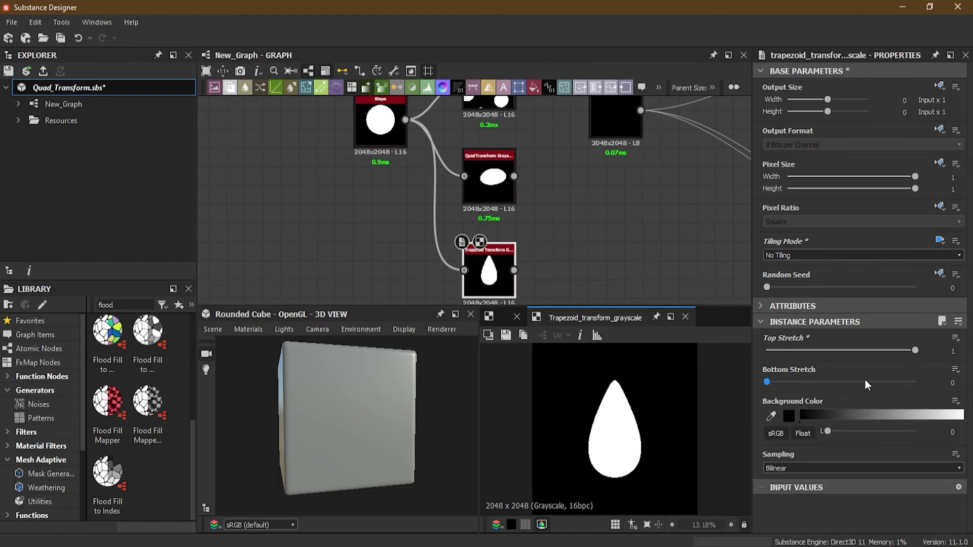
Set the trapezoid transform's background colour to 0.5 grey, its top stretch to 0.12 and its bottom stretch to 0.84
mouse_move(768, 381)
mouse_down()
mouse_move(810, 380)
mouse_move(755, 381)
mouse_up()
drag(828, 432, 870, 431)
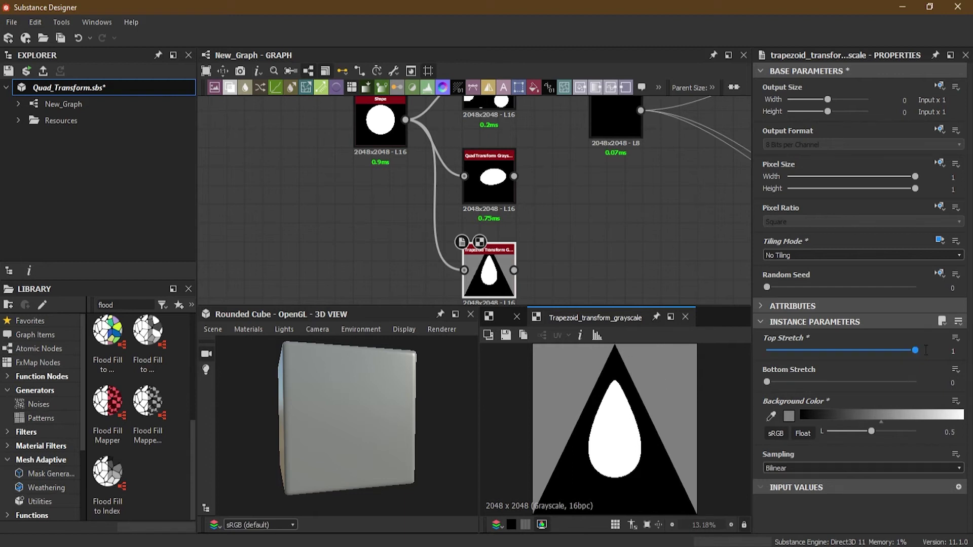
drag(914, 350, 870, 350)
drag(766, 381, 891, 383)
drag(870, 350, 783, 353)
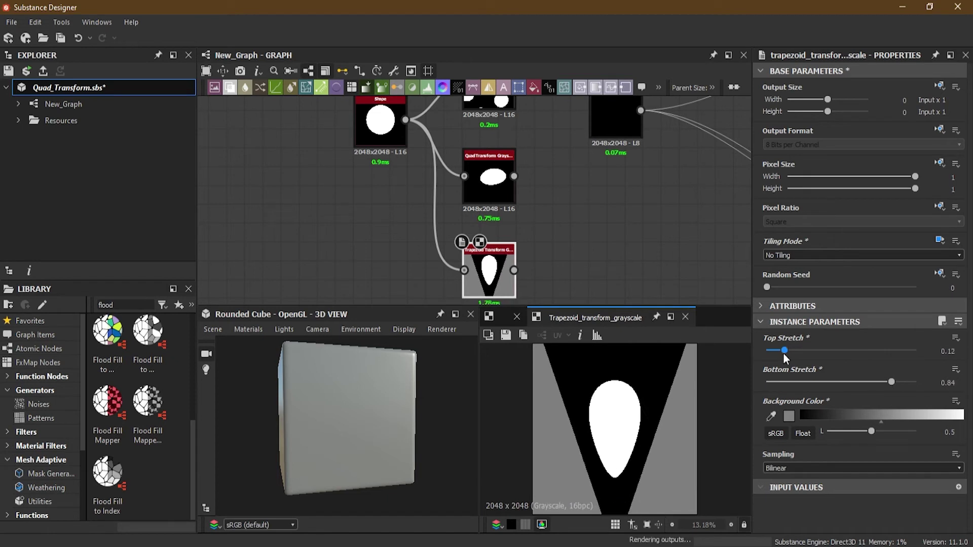
Set the trapezoid transform's background colour to white (1), its top stretch to 0.81 and its bottom stretch to 0.47
drag(889, 382, 853, 390)
drag(873, 436, 943, 433)
drag(778, 350, 893, 350)
mouse_move(855, 382)
mouse_down()
mouse_move(814, 382)
mouse_move(857, 384)
mouse_move(845, 383)
mouse_up()
mouse_move(893, 348)
mouse_down()
mouse_move(911, 348)
mouse_move(886, 352)
mouse_up()
drag(844, 383, 837, 384)
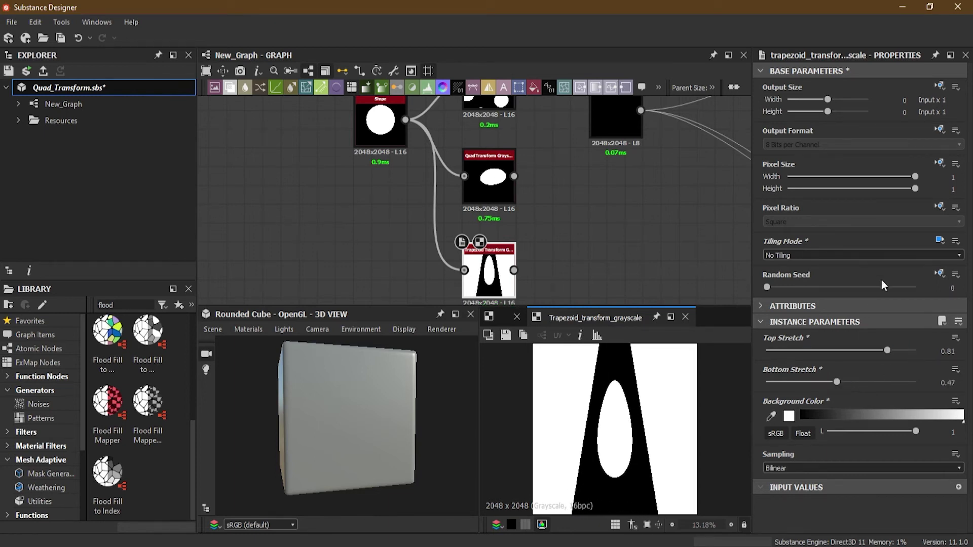
Return the trapezoid transform's tiling mode to Relative to Input and try out the background colour with tiling on
click(940, 240)
click(935, 258)
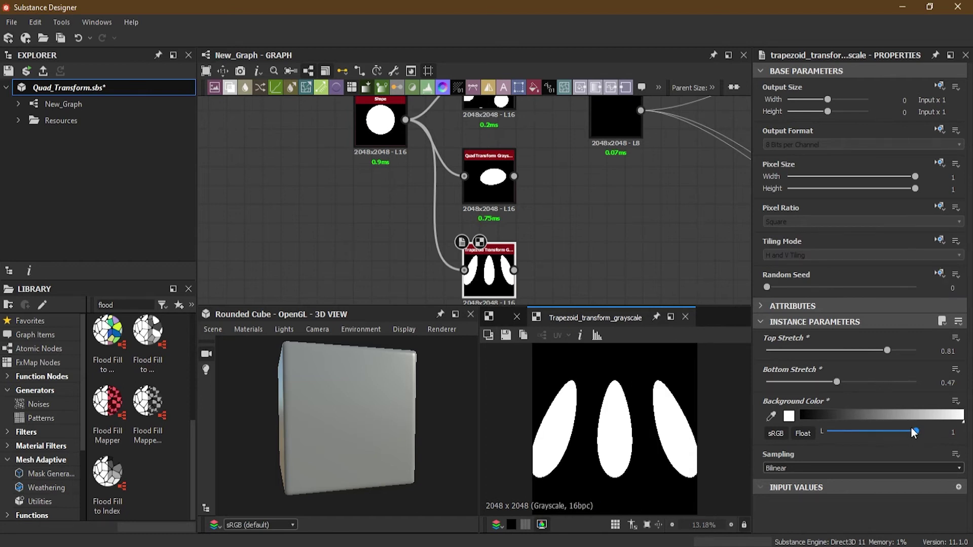
mouse_move(911, 431)
mouse_down()
mouse_move(829, 433)
mouse_move(925, 439)
mouse_up()
click(940, 273)
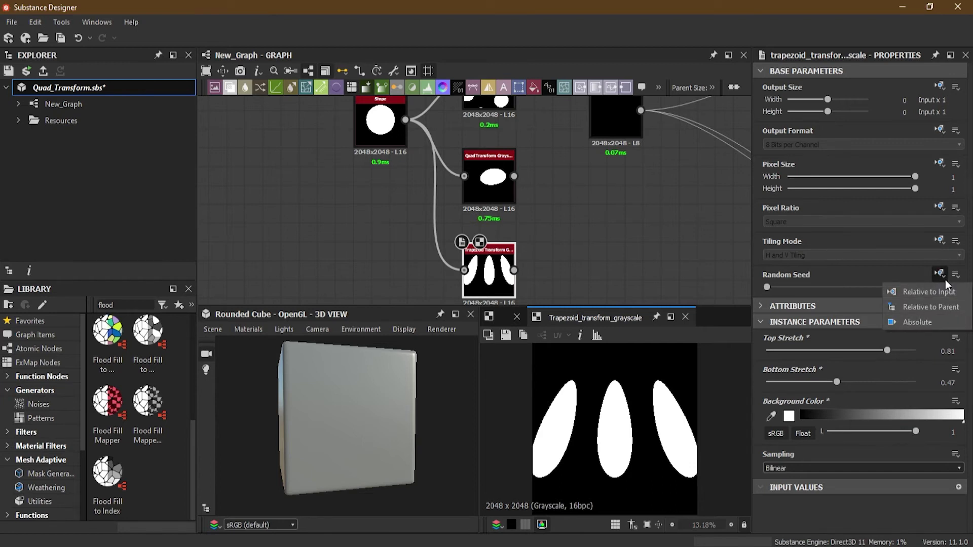
click(865, 263)
click(938, 240)
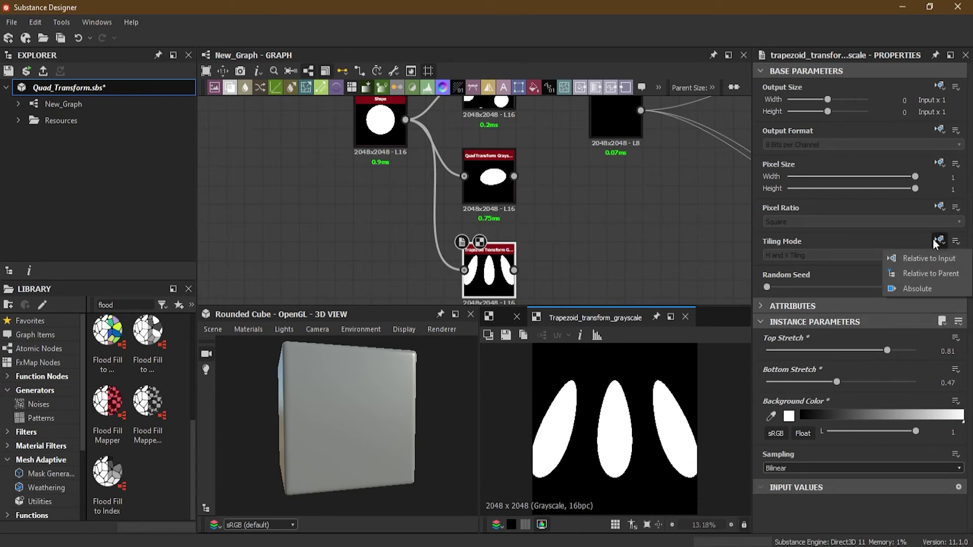
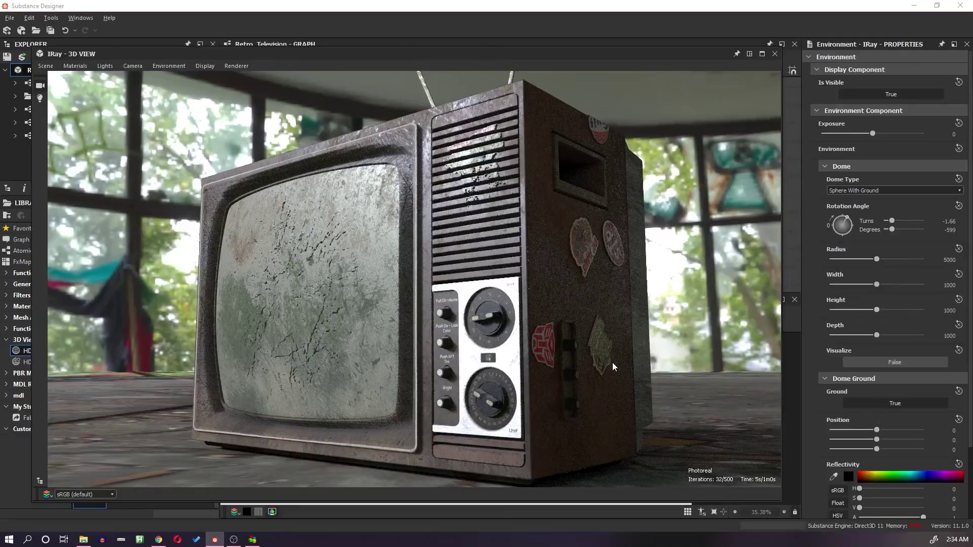
Examine the retro television model from the front and from its side in the Iray view
drag(578, 317, 443, 321)
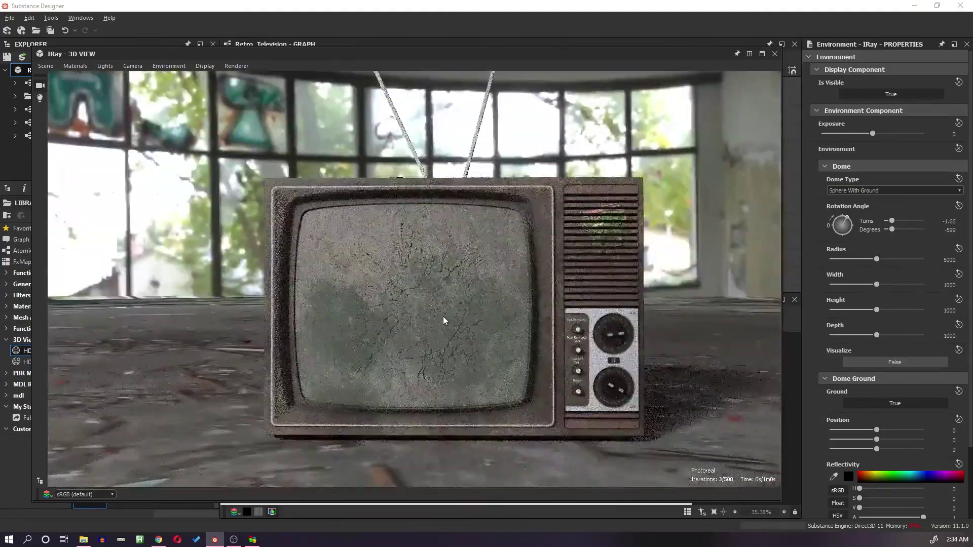
scroll(519, 356, up, 3)
scroll(526, 372, down, 3)
drag(509, 370, 527, 372)
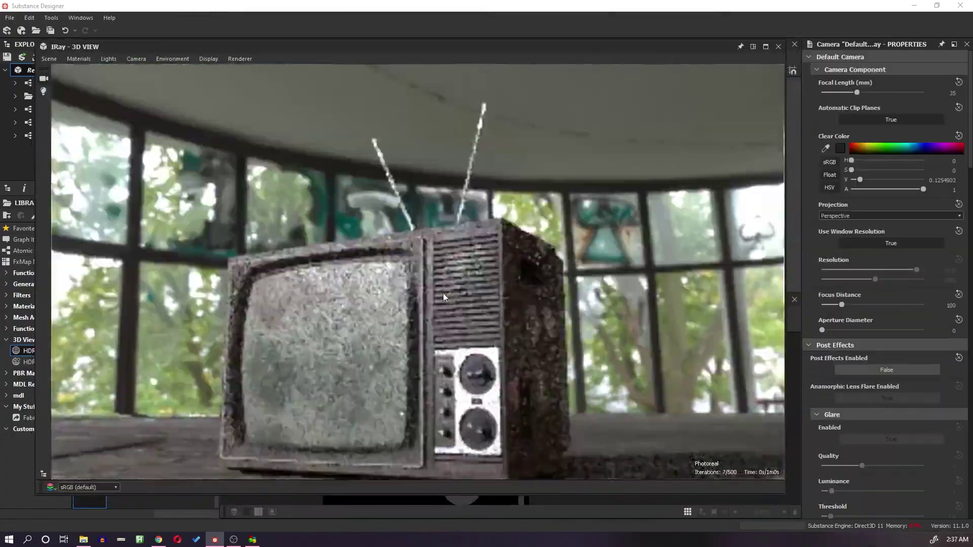
Set the camera's focus distance to about 225.39 and aperture diameter to about 1.59, and enable post effects with anamorphic lens flare
drag(841, 331, 863, 331)
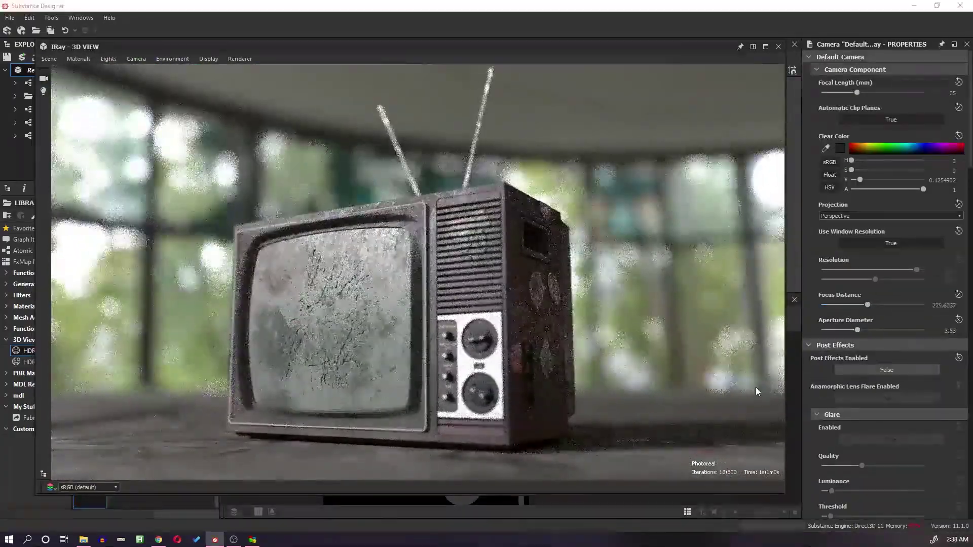
scroll(872, 297, down, 5)
click(863, 356)
click(864, 370)
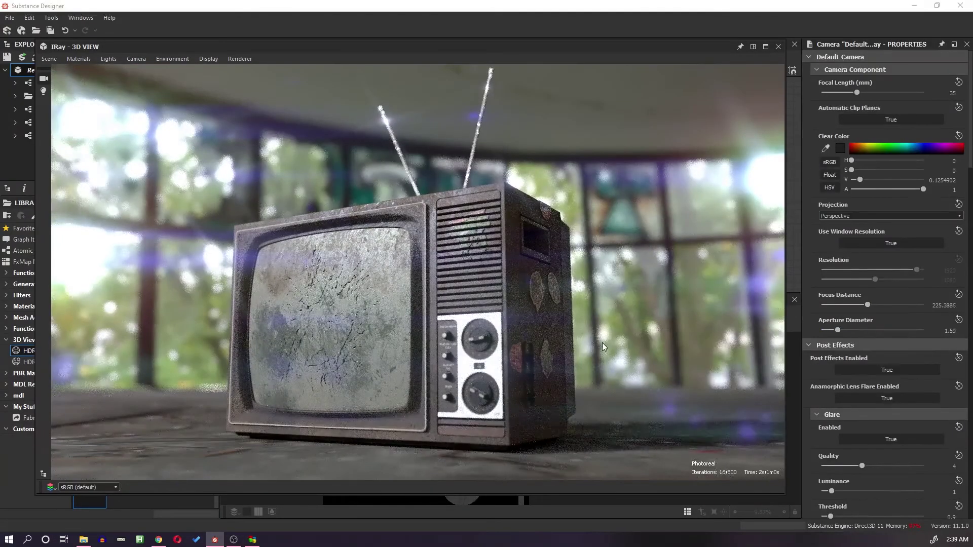